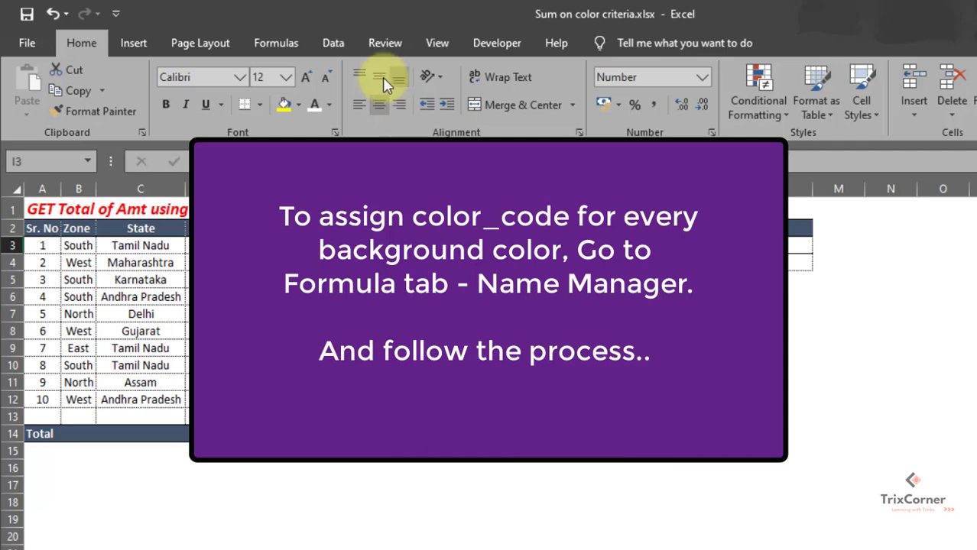
Start a new workbook-scope defined name Color_Code, replacing its reference with get.cell(38, followed by a reference to Sheet1 cell E3
click(291, 48)
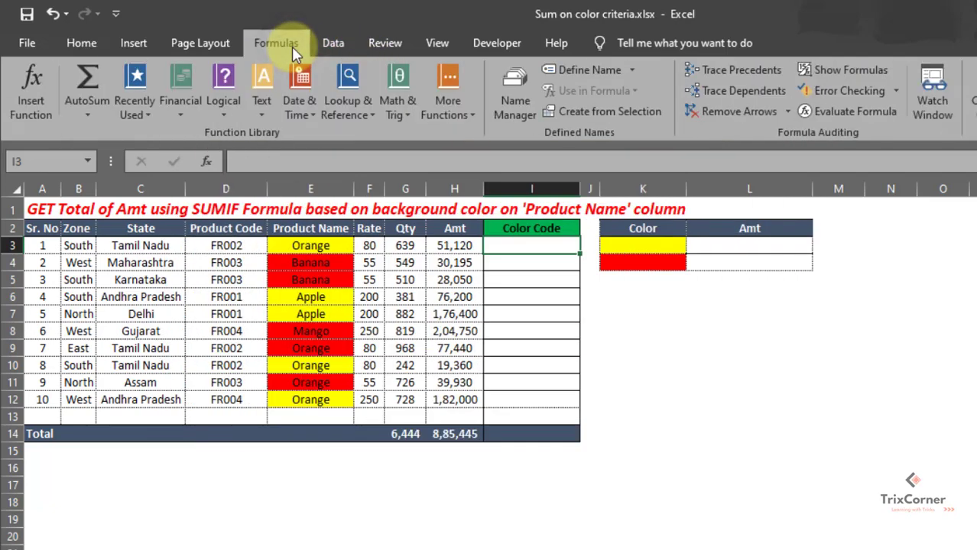
click(509, 124)
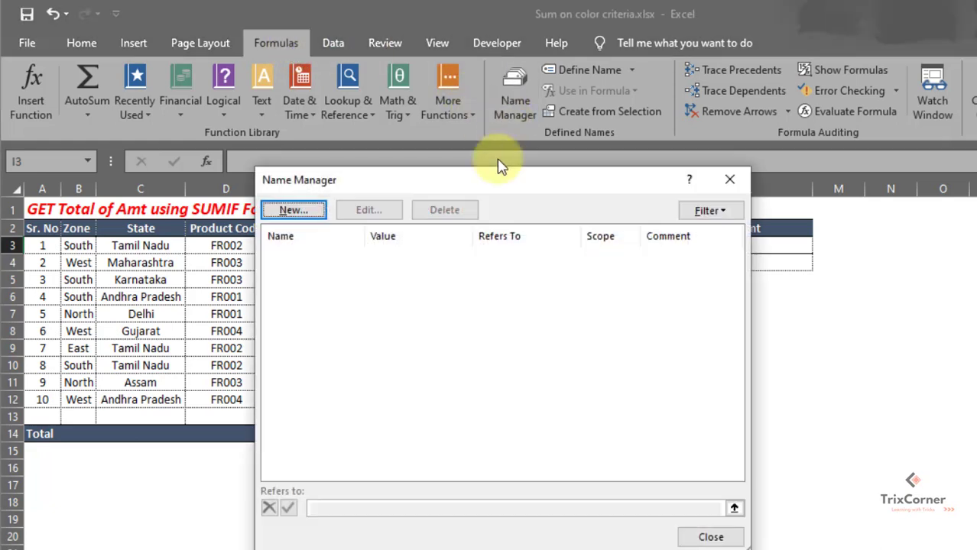
drag(483, 182, 601, 146)
click(409, 171)
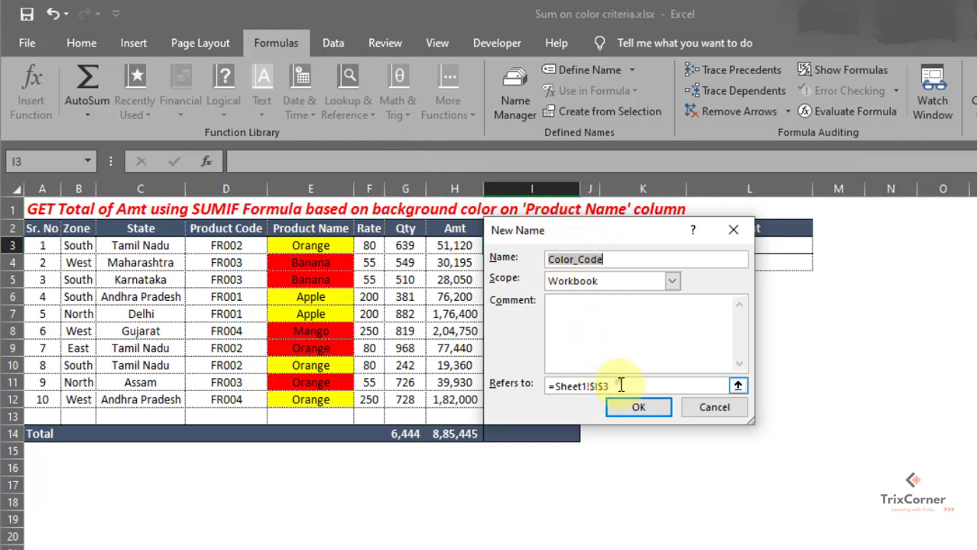
drag(616, 386, 555, 387)
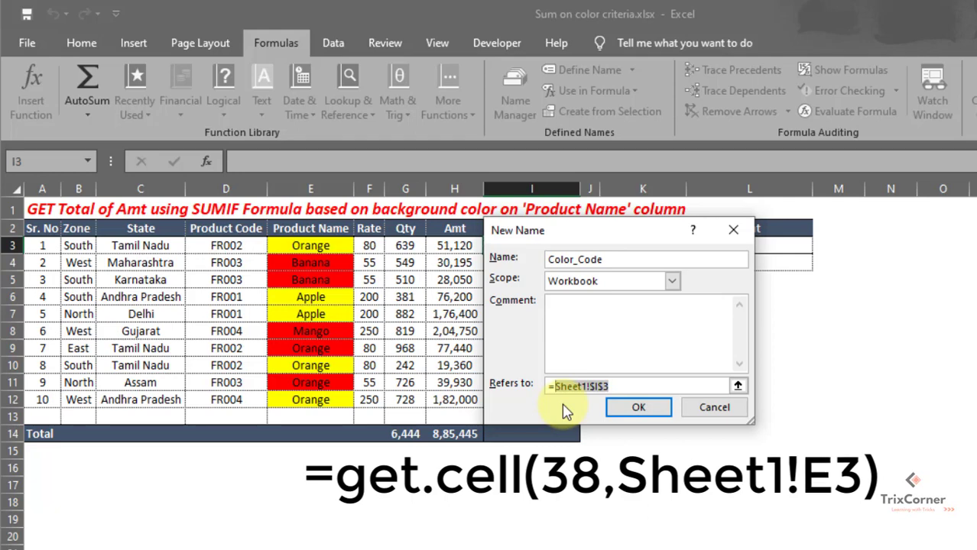
text(get)
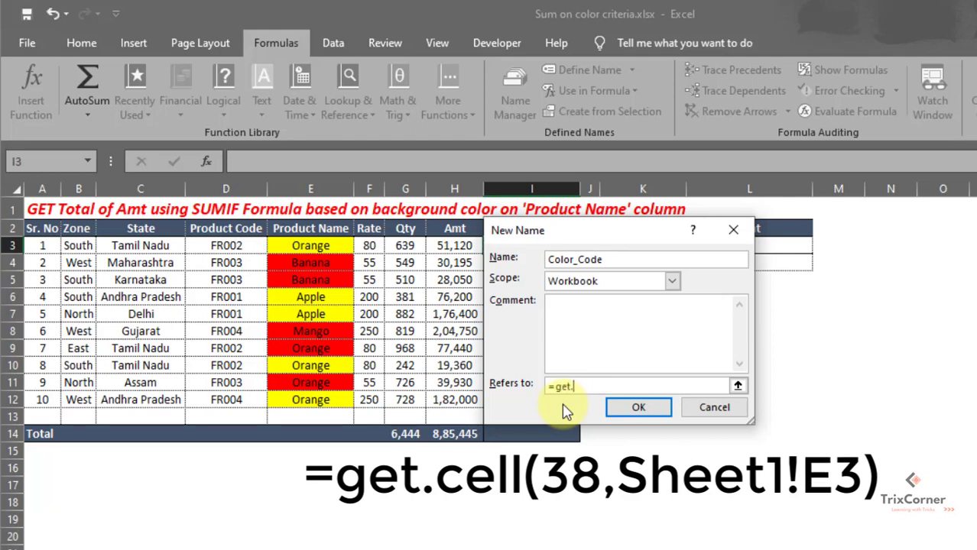
text(.cell(38,)
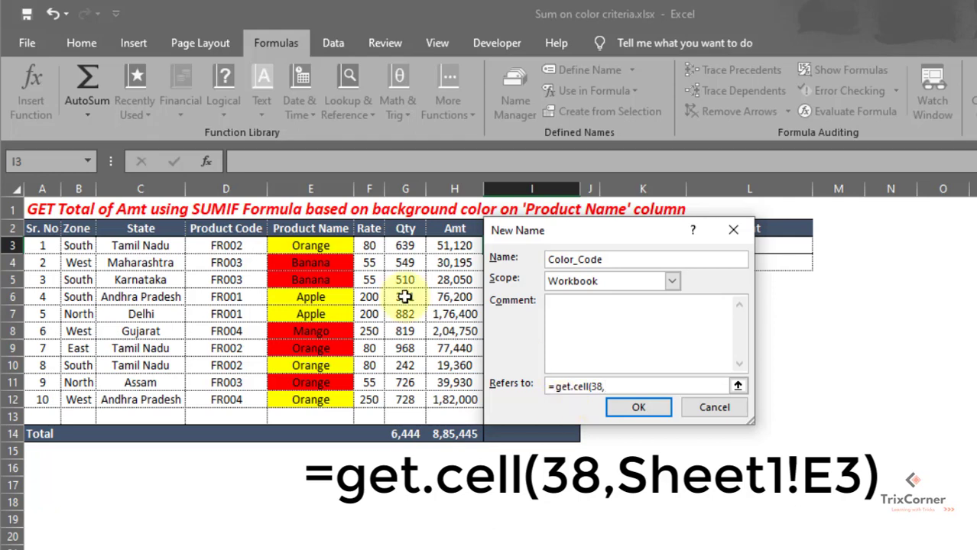
click(295, 245)
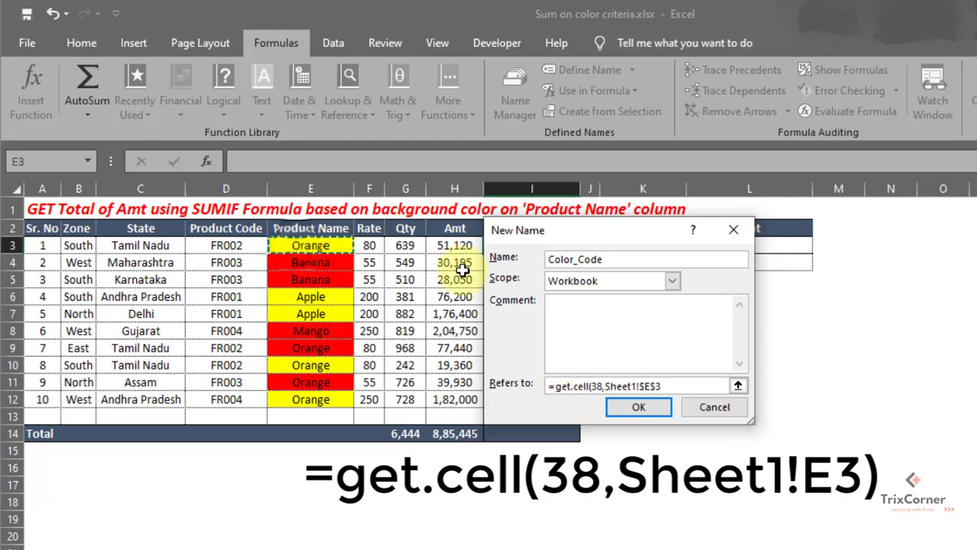
Make the E3 reference relative, complete the definition as =get.cell(38,Sheet1!E3), and save the name
click(642, 386)
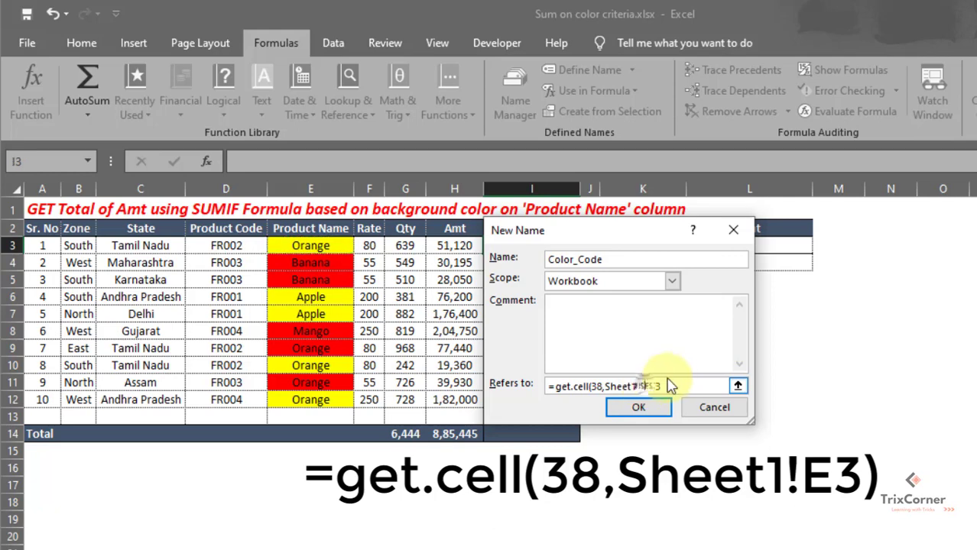
key(BackSpace)
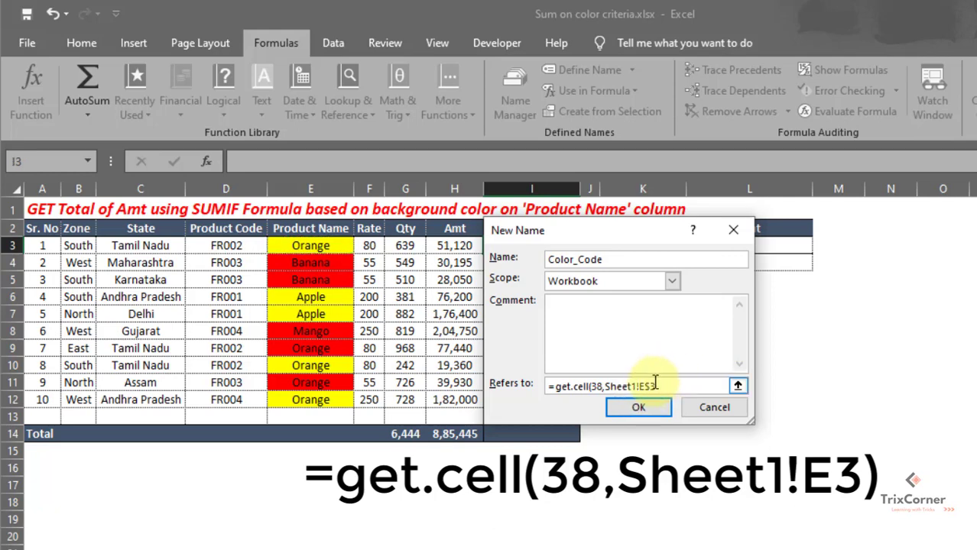
click(652, 384)
key(BackSpace)
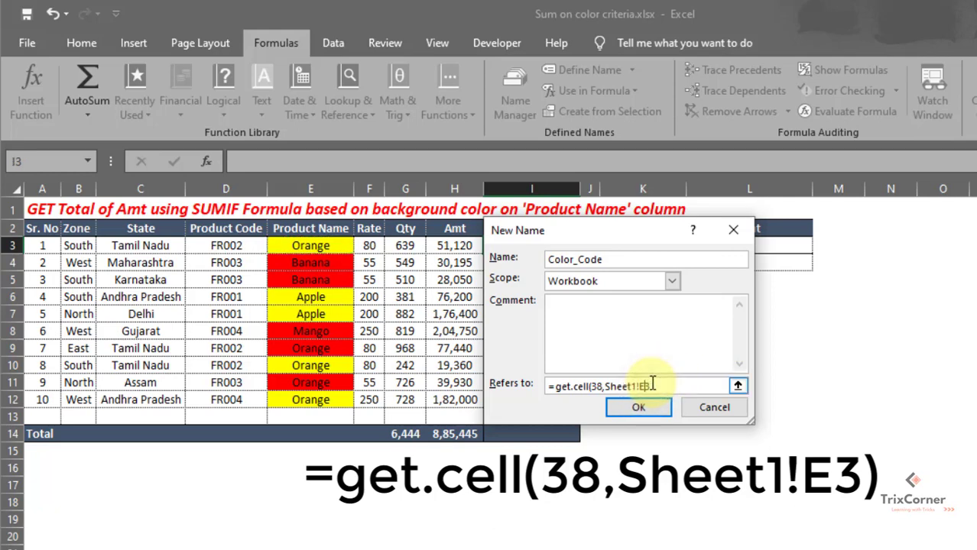
text())
click(638, 409)
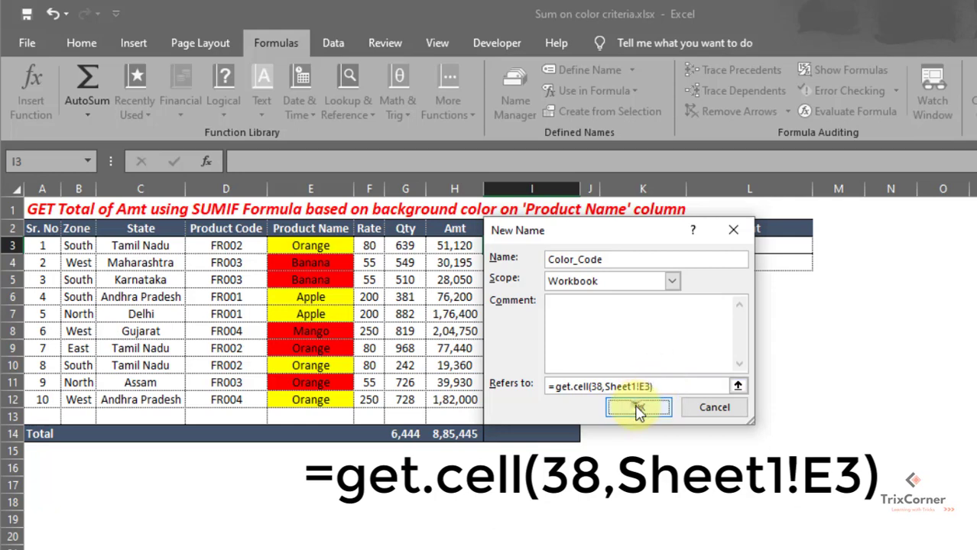
key(ctrl+F3)
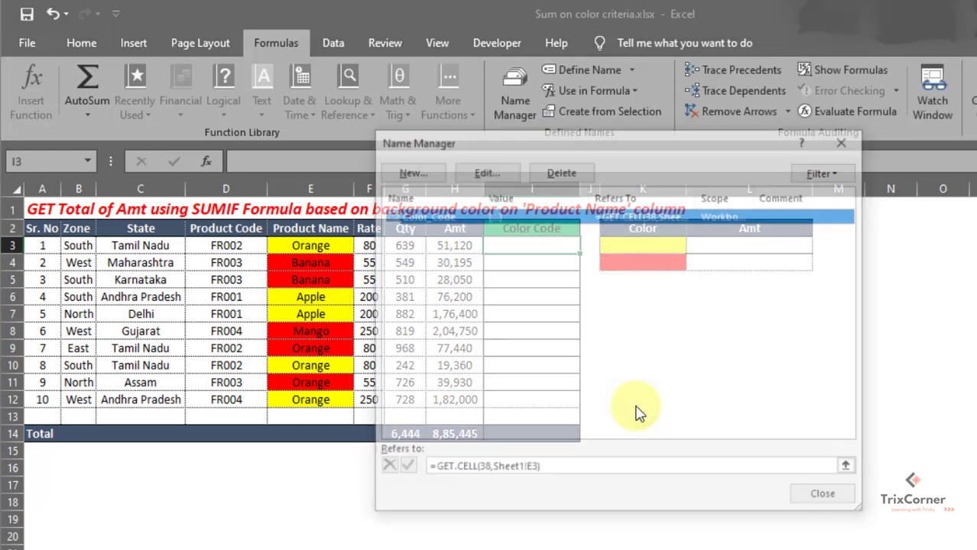
click(826, 500)
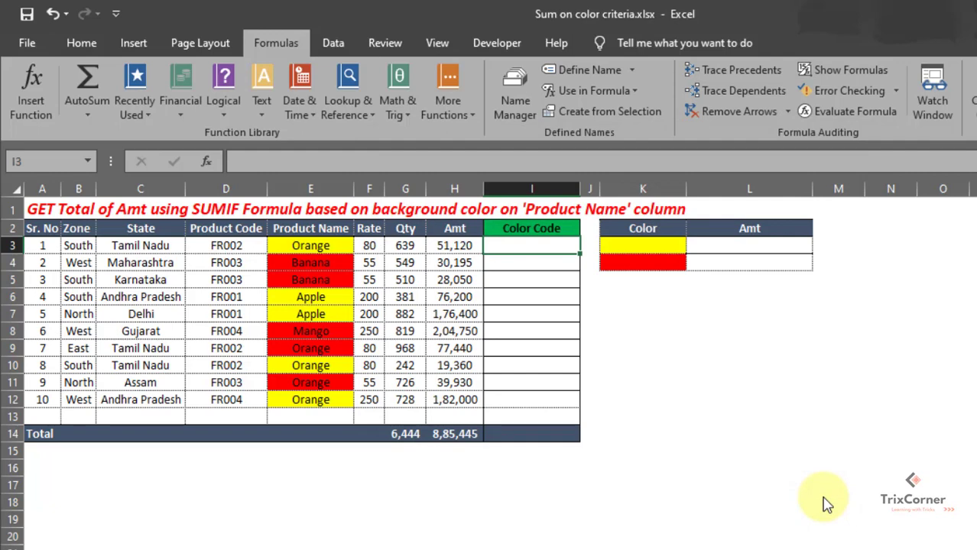
Enter =Color_Code in cell I3 of the Color Code column
text(=co)
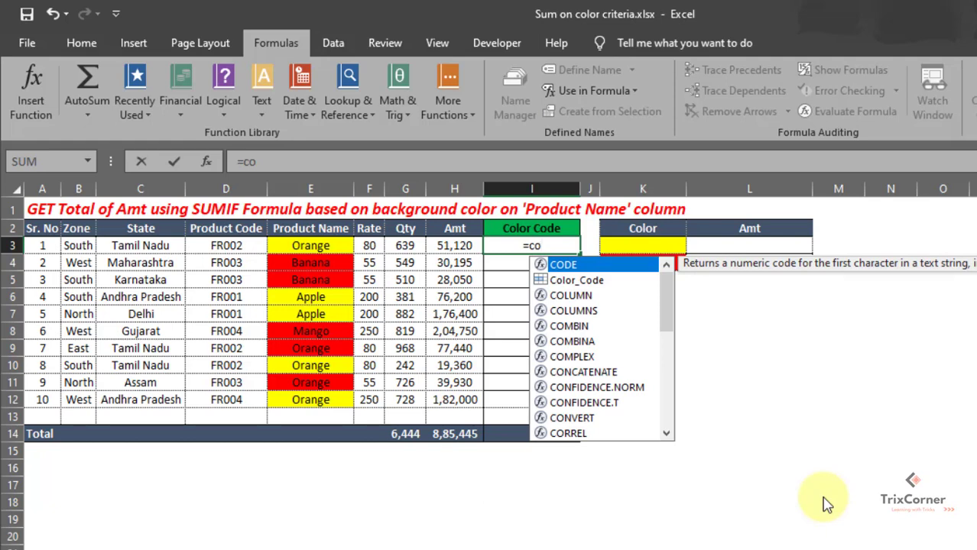
key(Down)
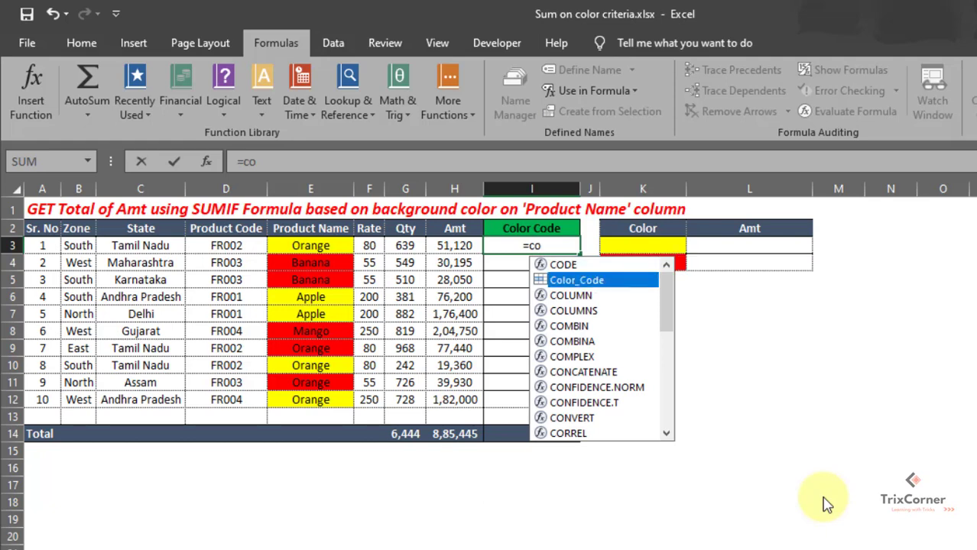
key(Tab)
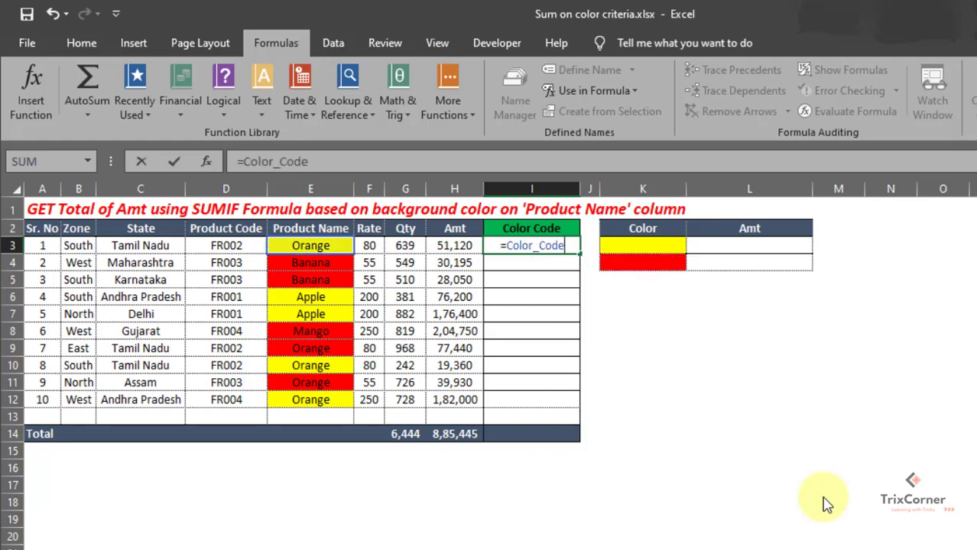
key(Return)
key(Up)
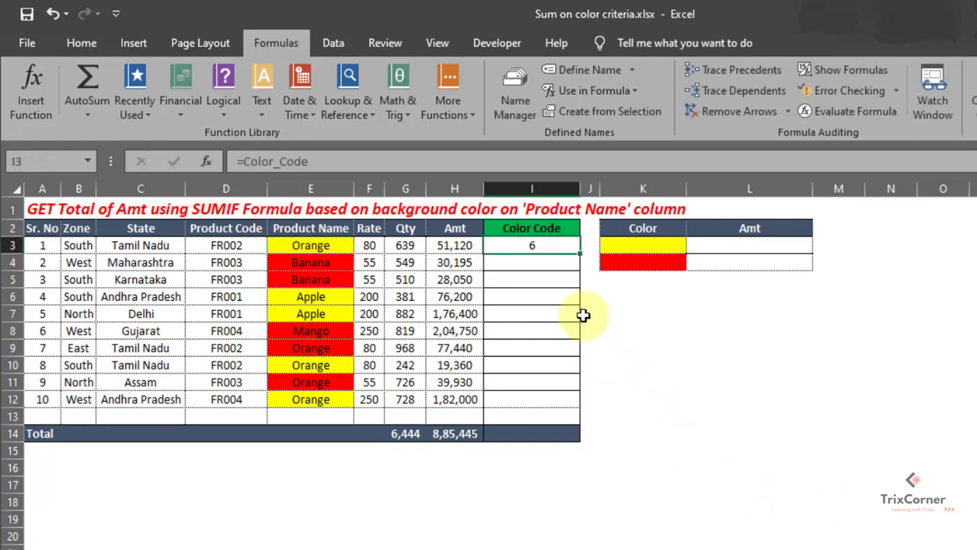
Copy the color code formula from I3 to cells I4:I12
key(ctrl+c)
click(551, 263)
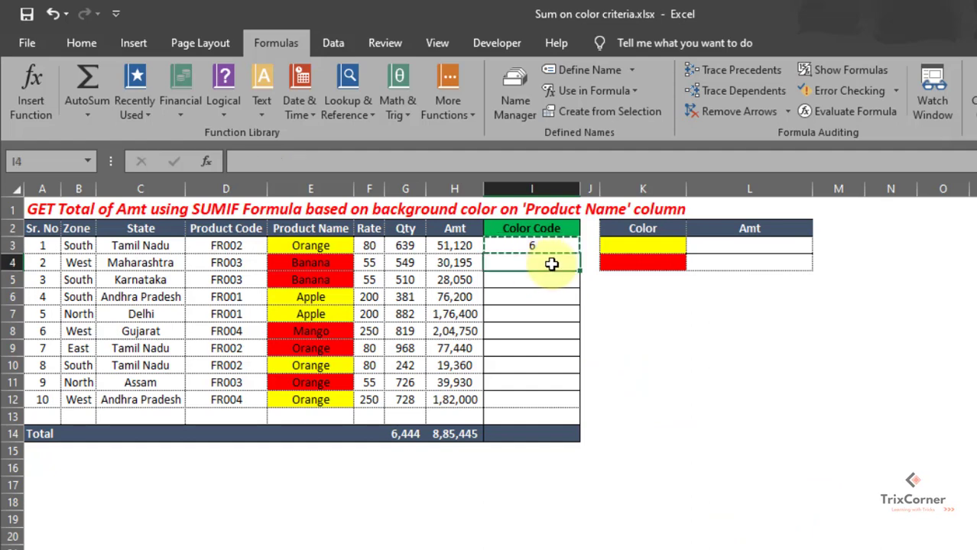
key(shift+Down)
key(shift+Down)
key(shift+Down)
key(shift+Down)
key(shift+Down)
key(shift+Down)
key(shift+Down)
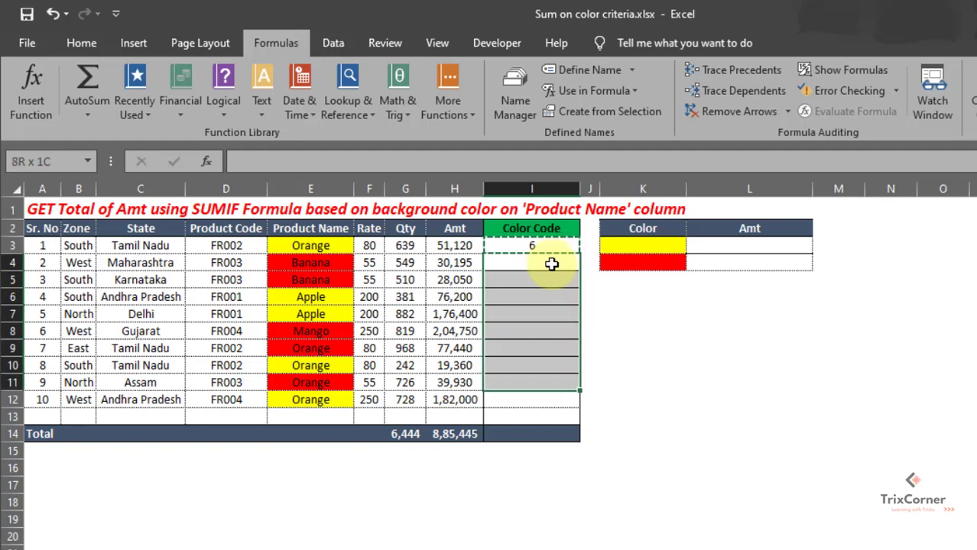
key(shift+Down)
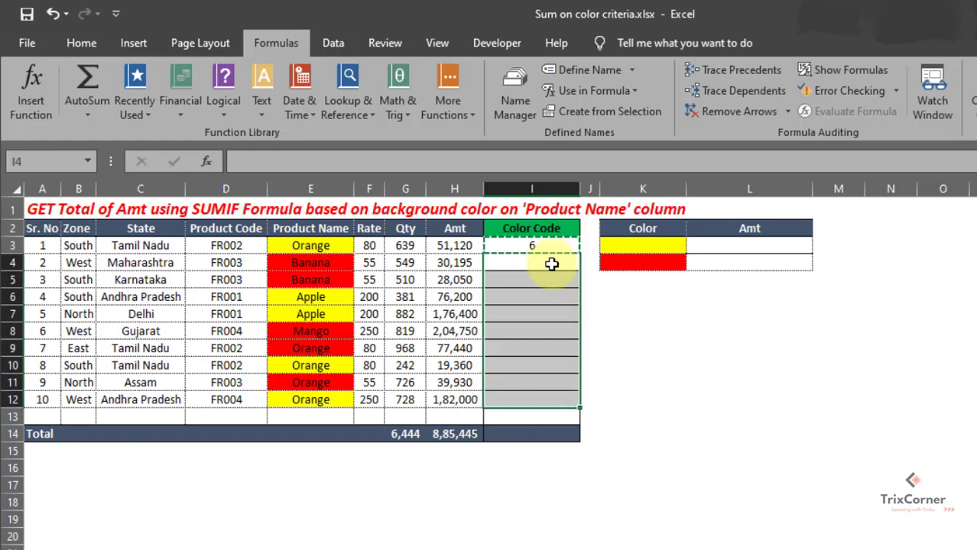
key(ctrl+v)
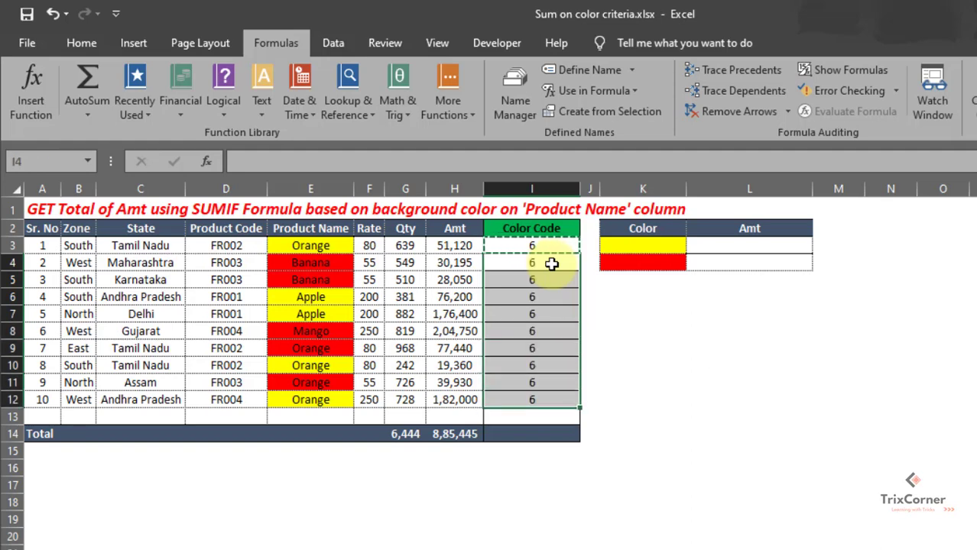
key(Escape)
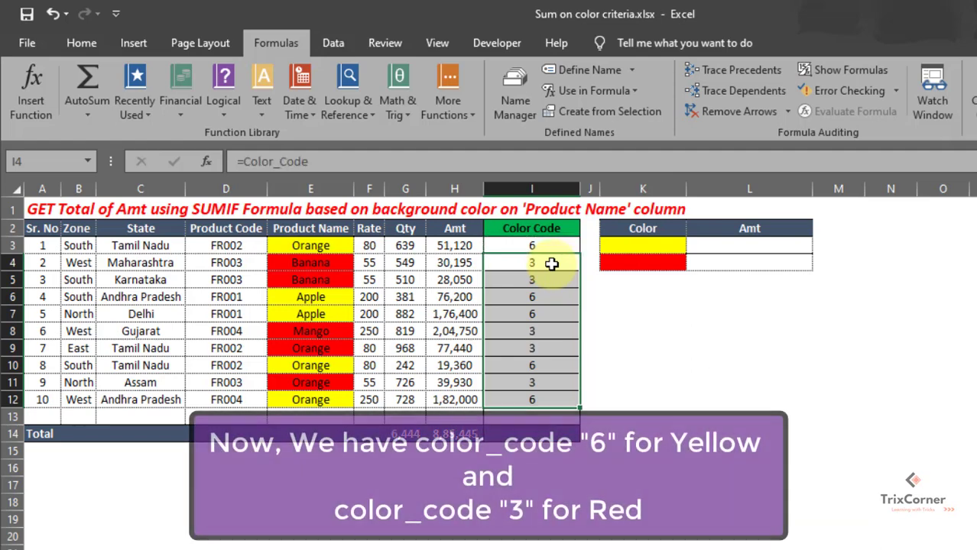
Enter color code 6 in the yellow cell K3 and 3 in the red cell K4
click(333, 264)
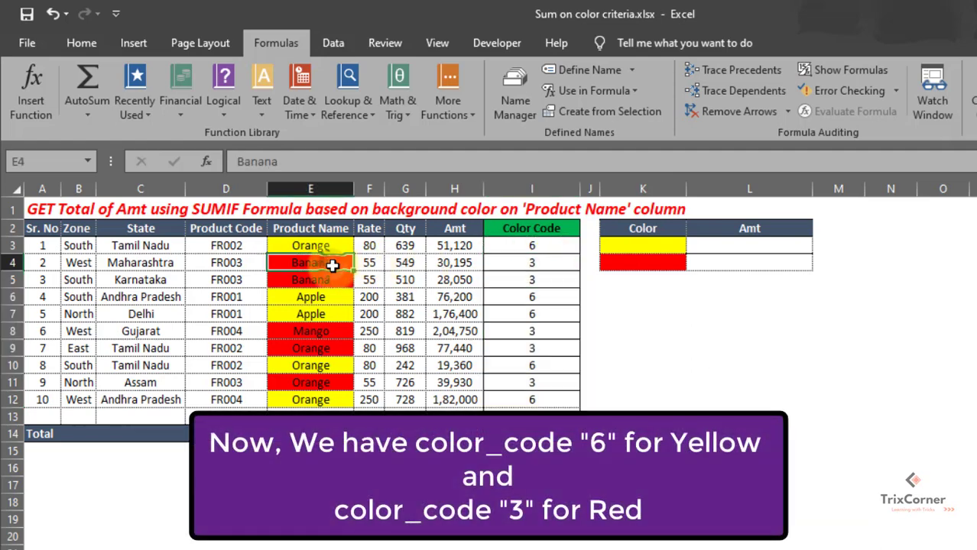
click(500, 263)
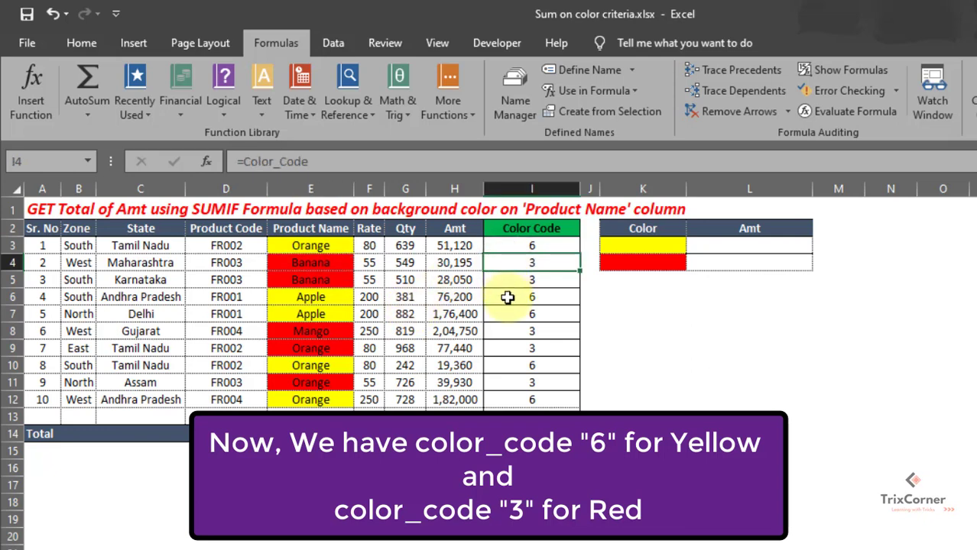
click(508, 297)
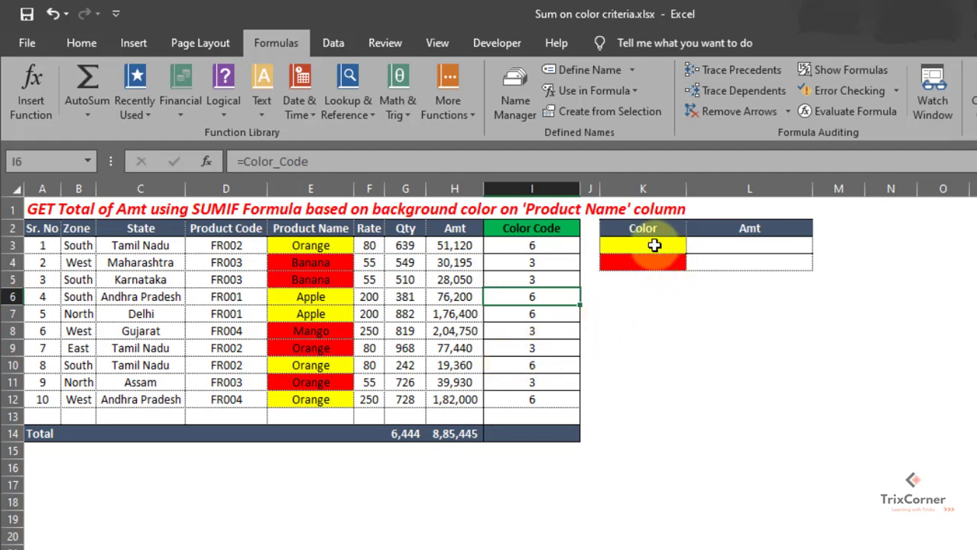
click(654, 244)
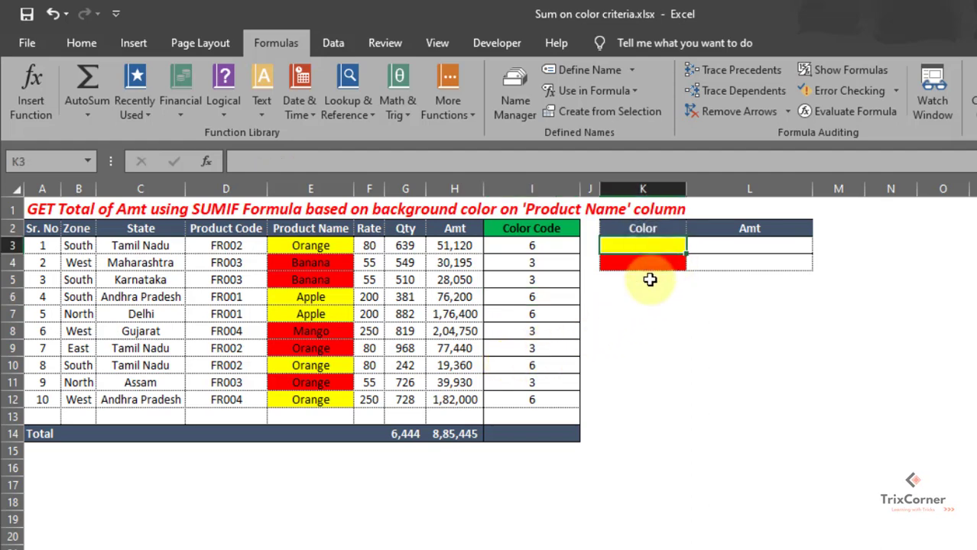
text(6)
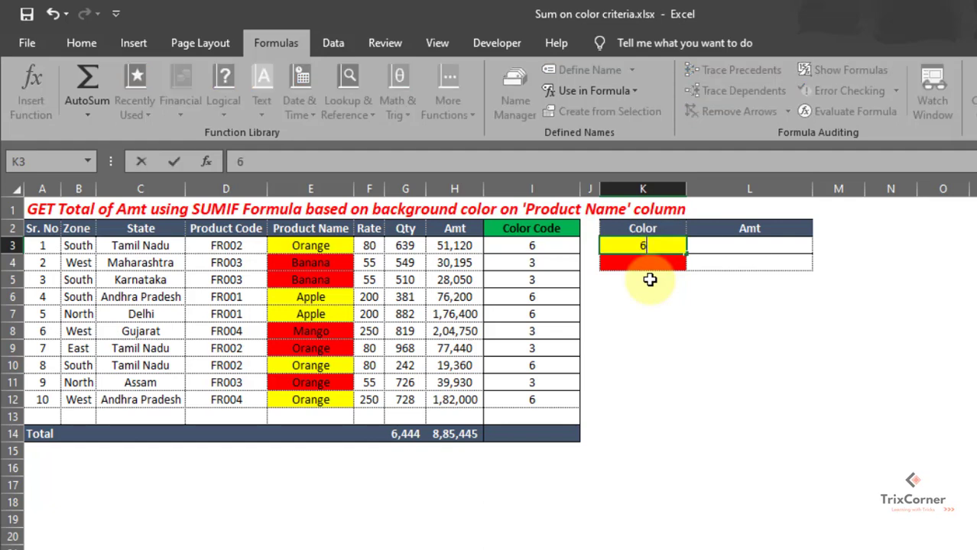
key(Return)
text(3)
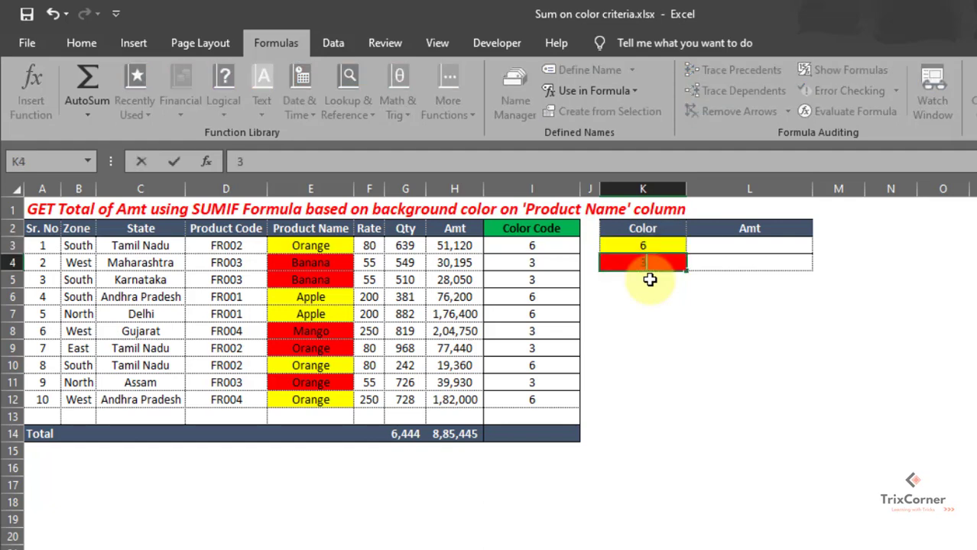
key(Return)
Begin a SUMIF formula in L3 with the color codes $I$3:$I$12 as the absolute criteria range
key(Up)
key(Up)
key(Right)
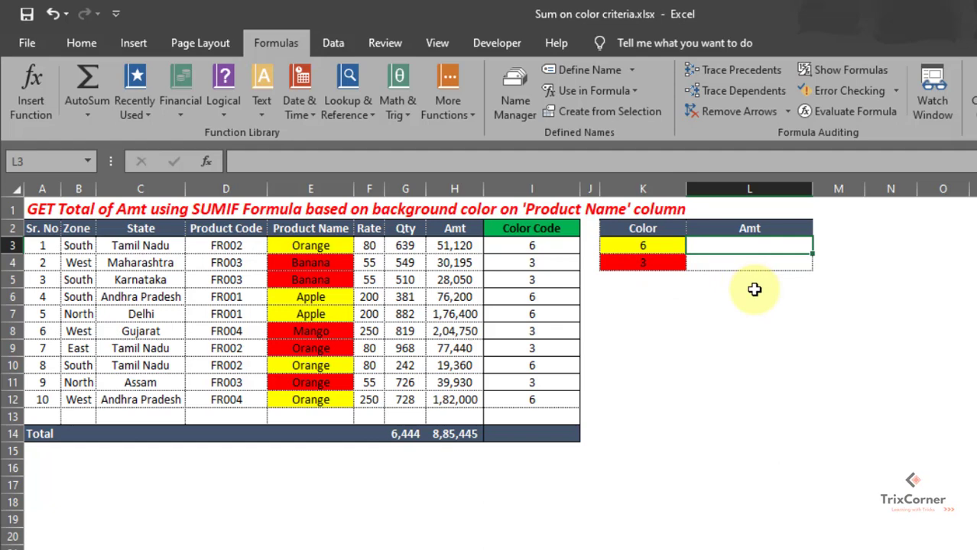
text(=sum)
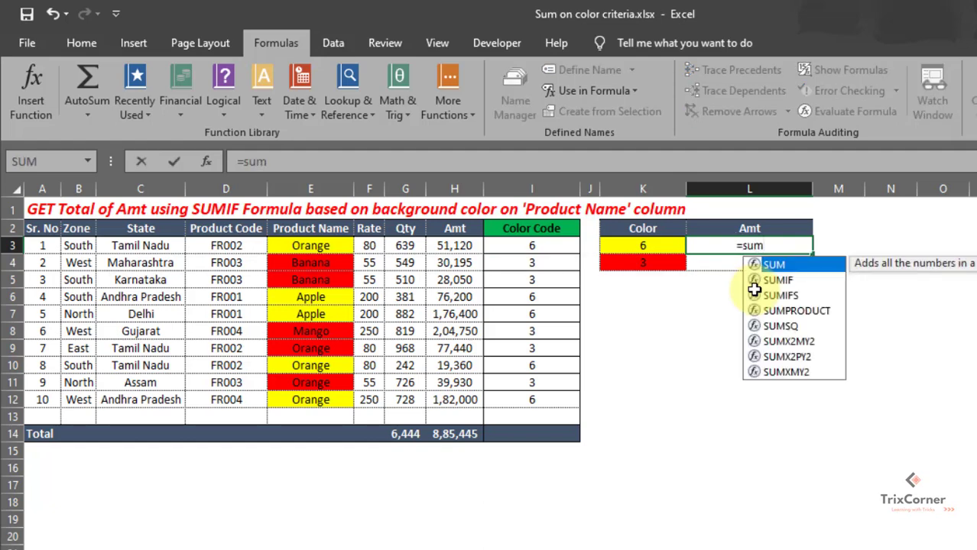
text(if)
key(Tab)
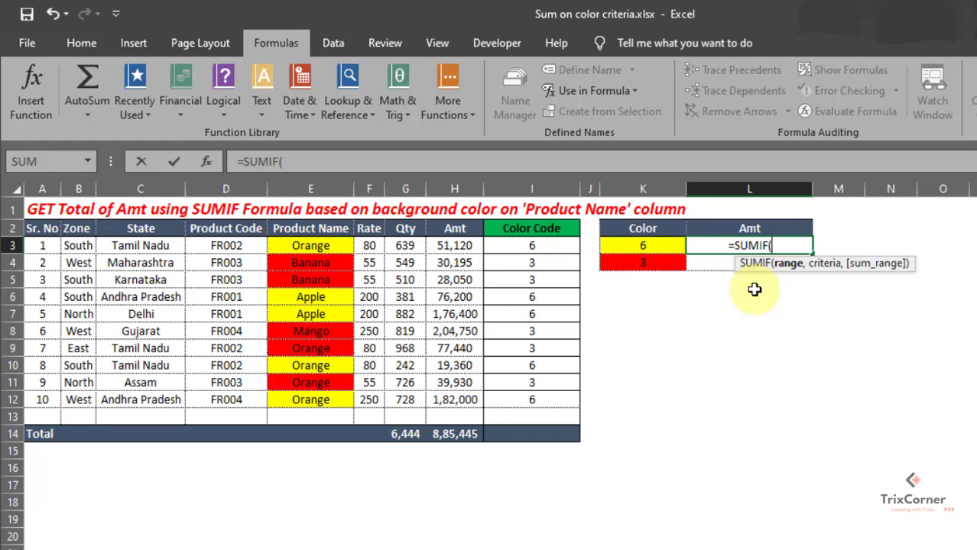
click(527, 249)
key(ctrl+shift+Down)
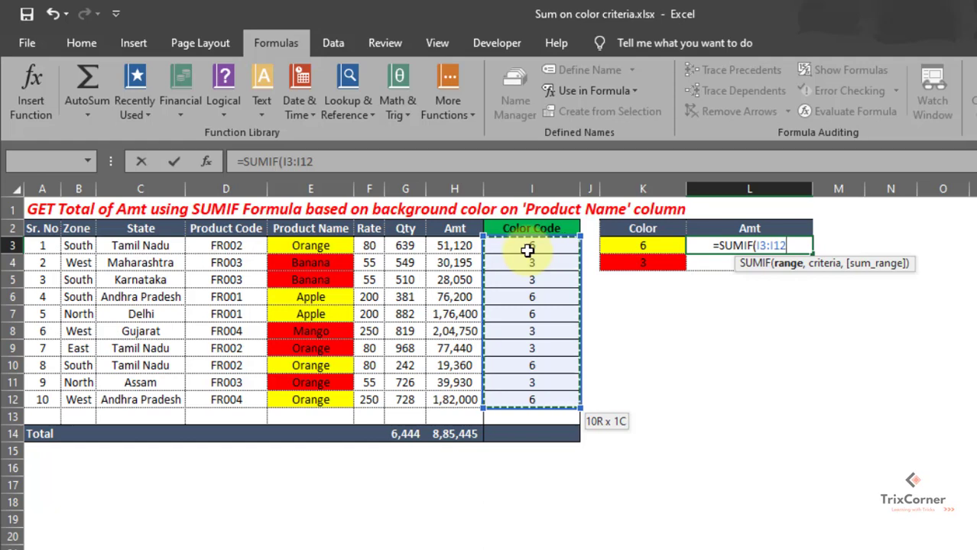
key(F4)
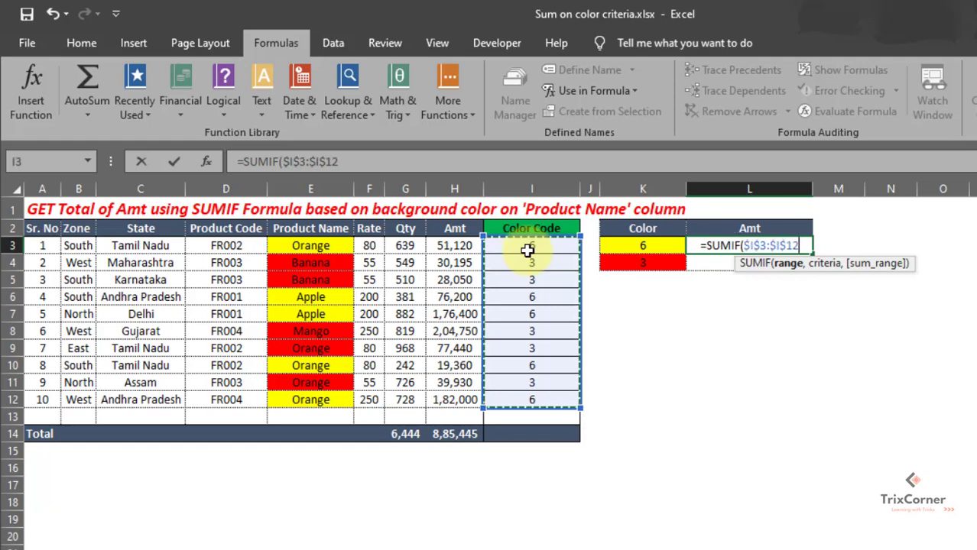
text(,)
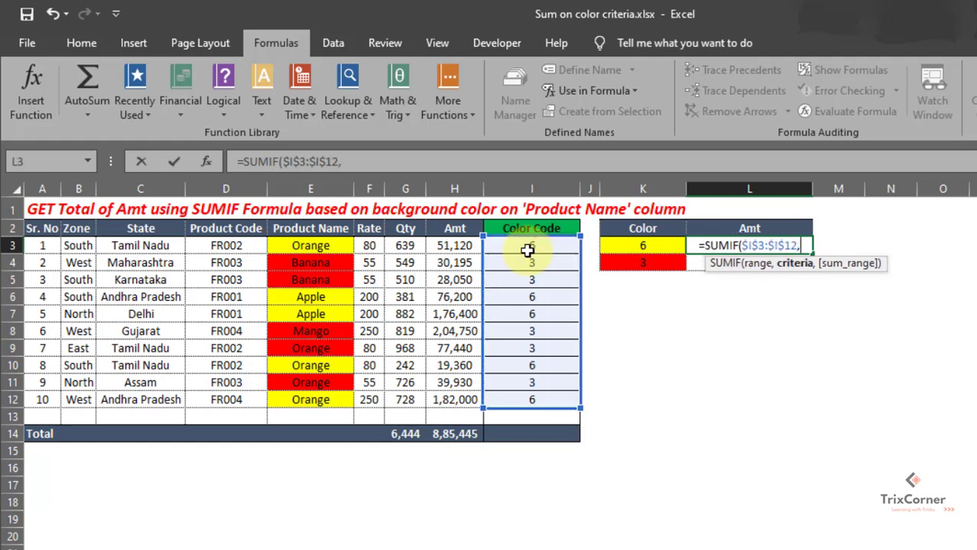
Complete the SUMIF formula with K3 as the criteria and $H$3:$H$12 as the absolute sum range
click(616, 241)
text(,)
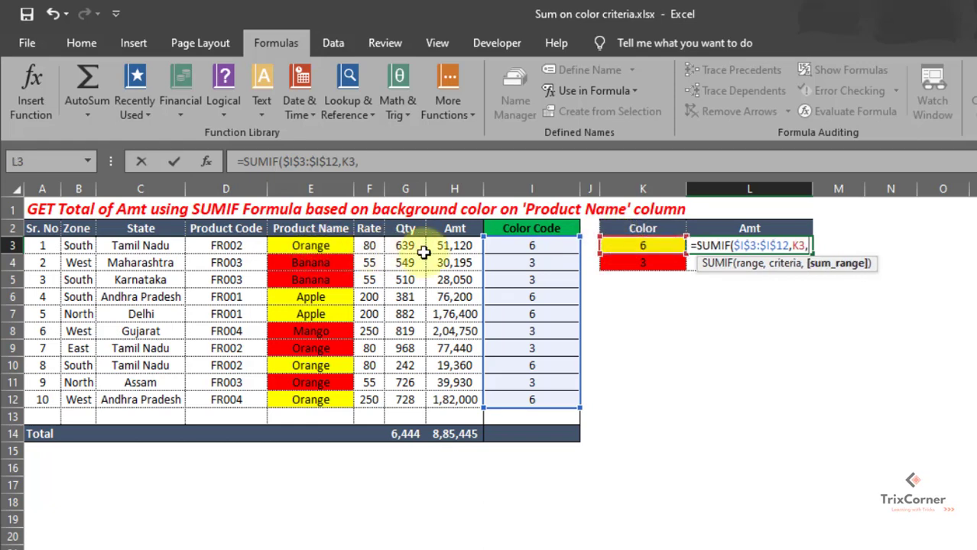
drag(441, 248, 453, 399)
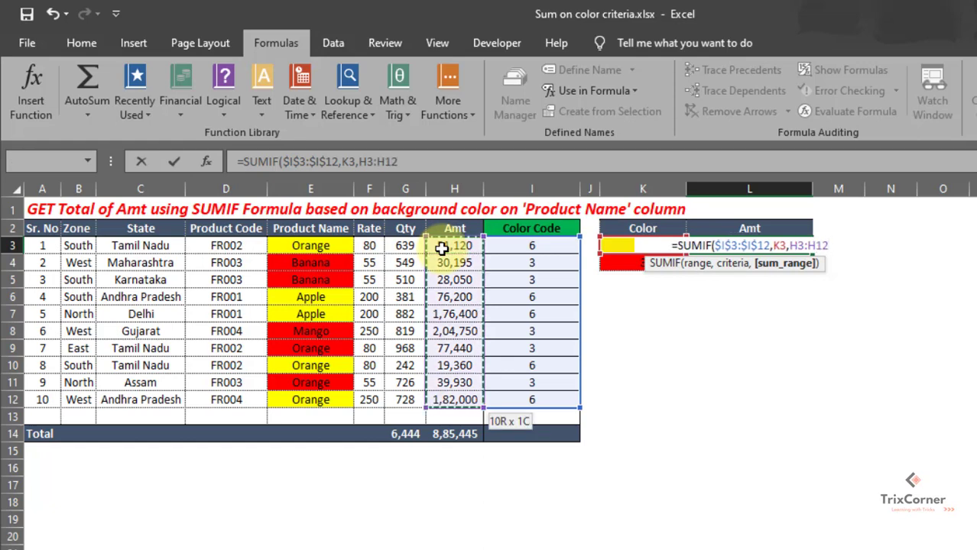
key(F4)
text())
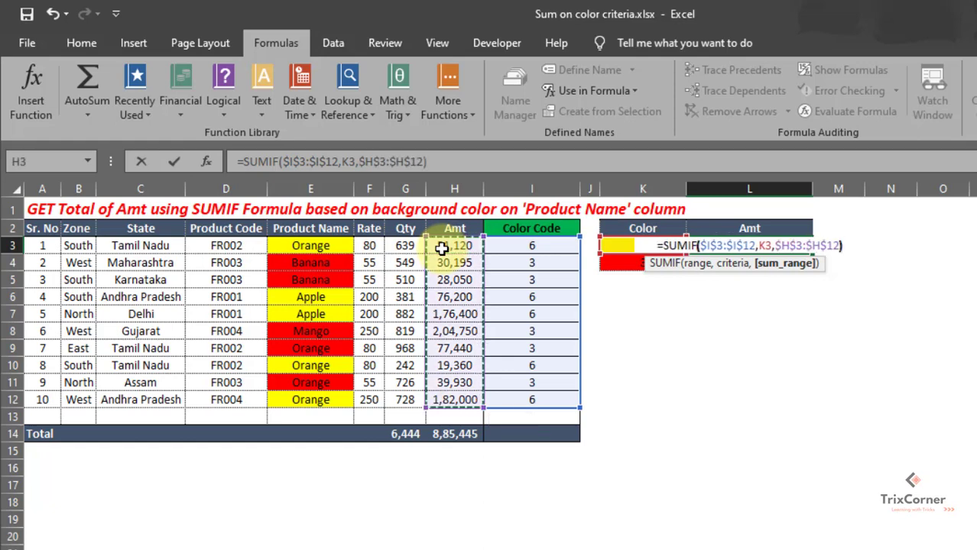
key(Return)
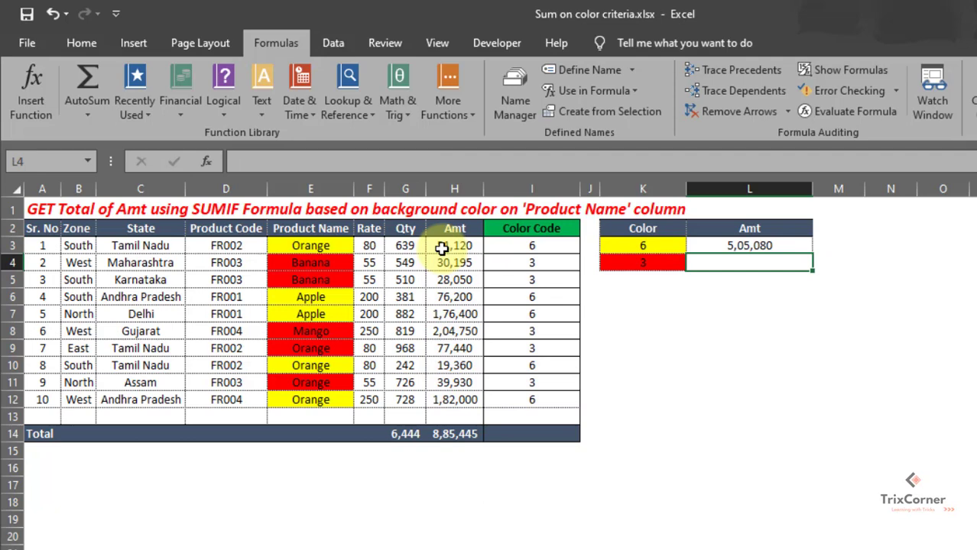
Fill the SUMIF formula from L3 down to L4 for the red color code
key(Up)
key(Down)
key(ctrl+d)
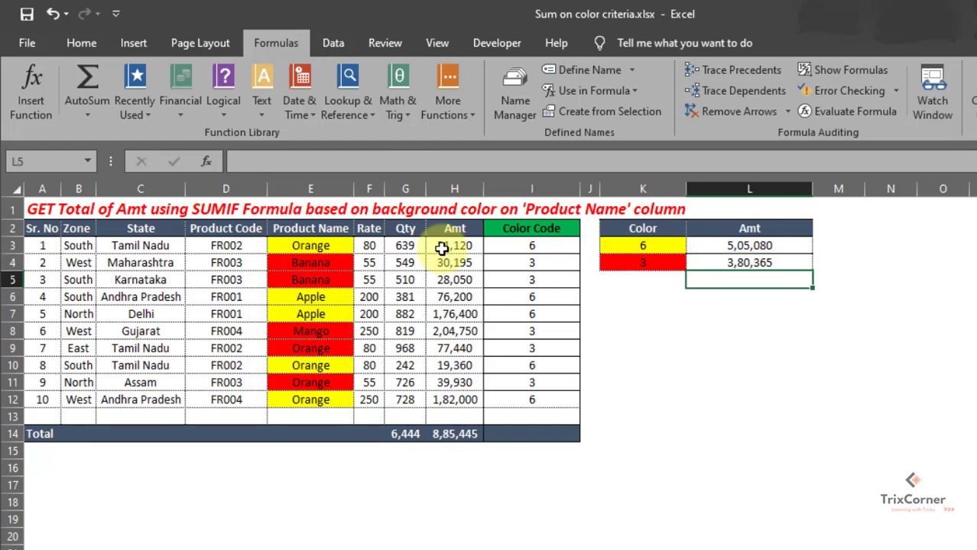
key(Up)
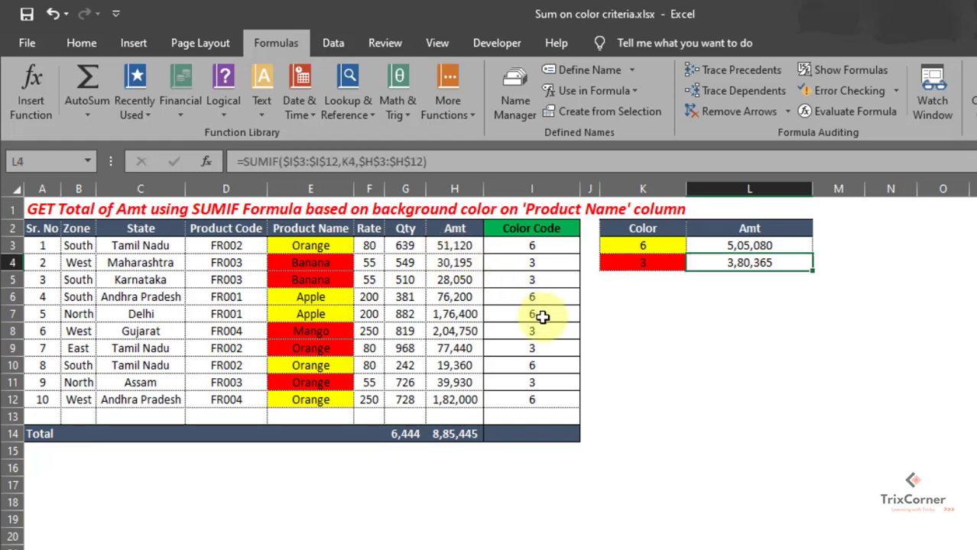